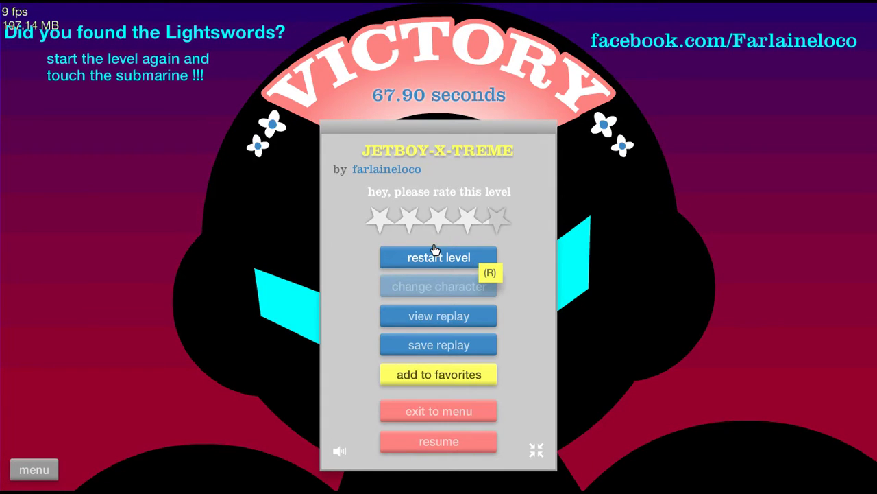
Restart JETBOY-X-TREME from the victory screen and let the new run load.
click(438, 263)
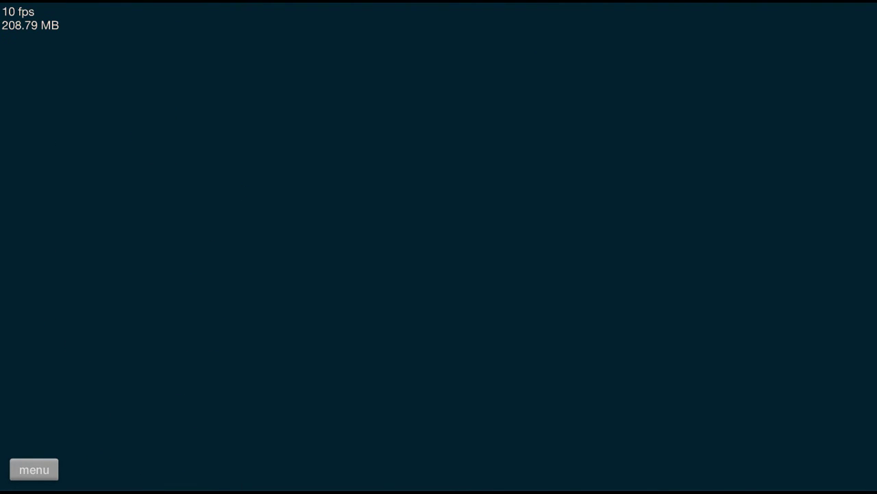
Pause the run with Esc to show the JETBOY-X-TREME level menu.
key(Escape)
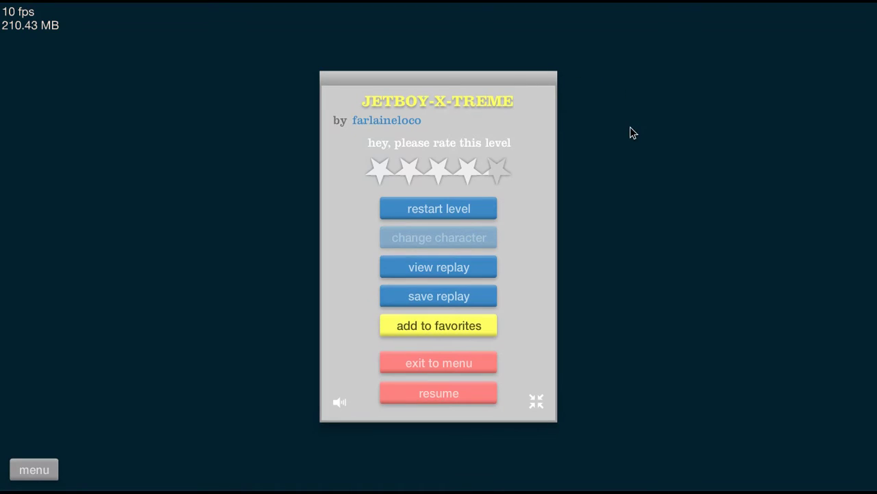